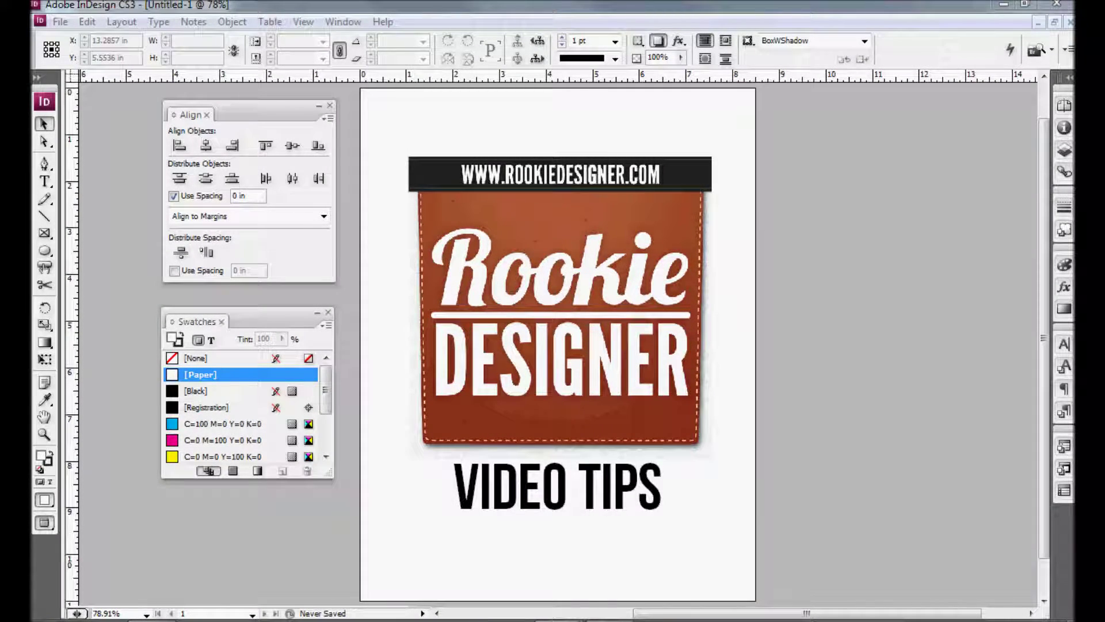
Step: Switch to the Untitled-2 document holding the reader's question about evenly spacing four text boxes
{"action": "left_click", "coordinate": [942, 385]}
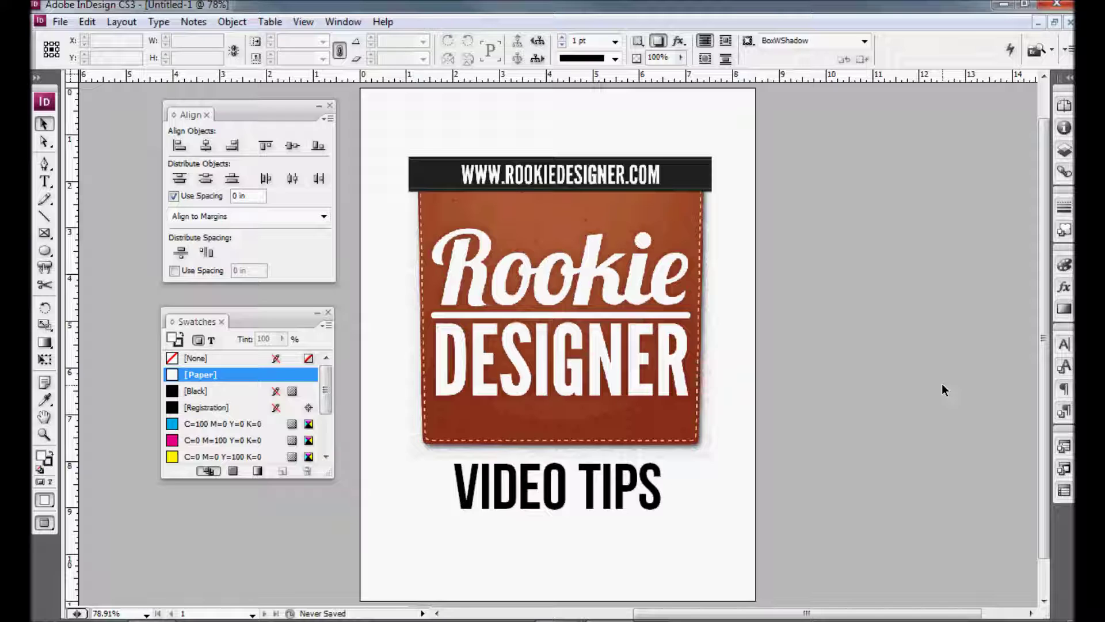
{"action": "key", "text": "ctrl+Tab"}
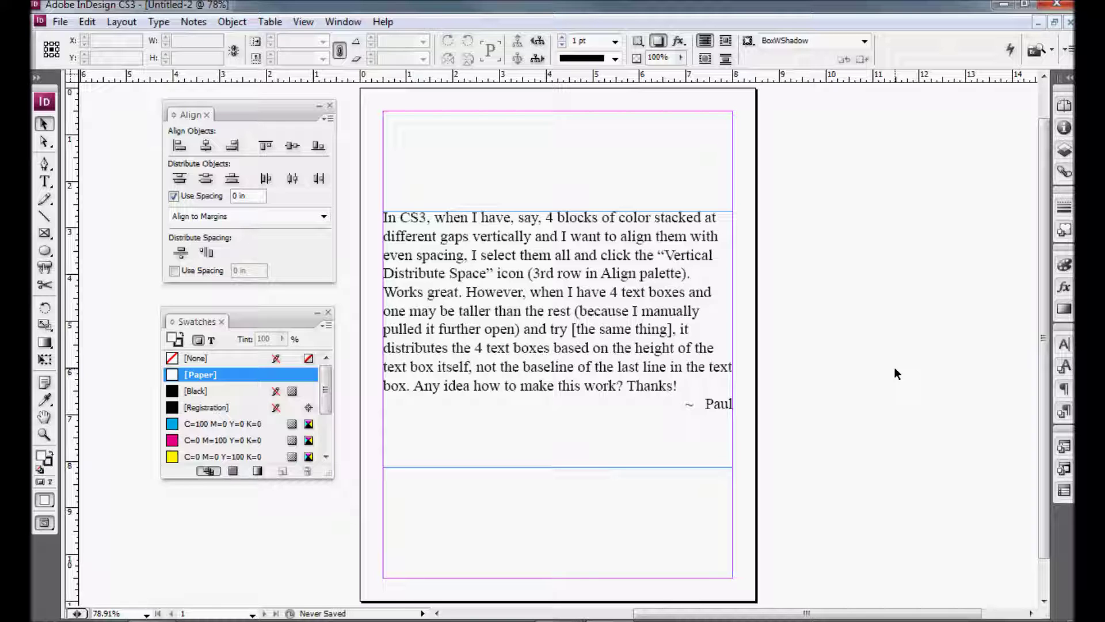
Step: Create a new blank document and draw a small cyan-filled square frame near the top-left
{"action": "key", "text": "ctrl+n"}
{"action": "key", "text": "Return"}
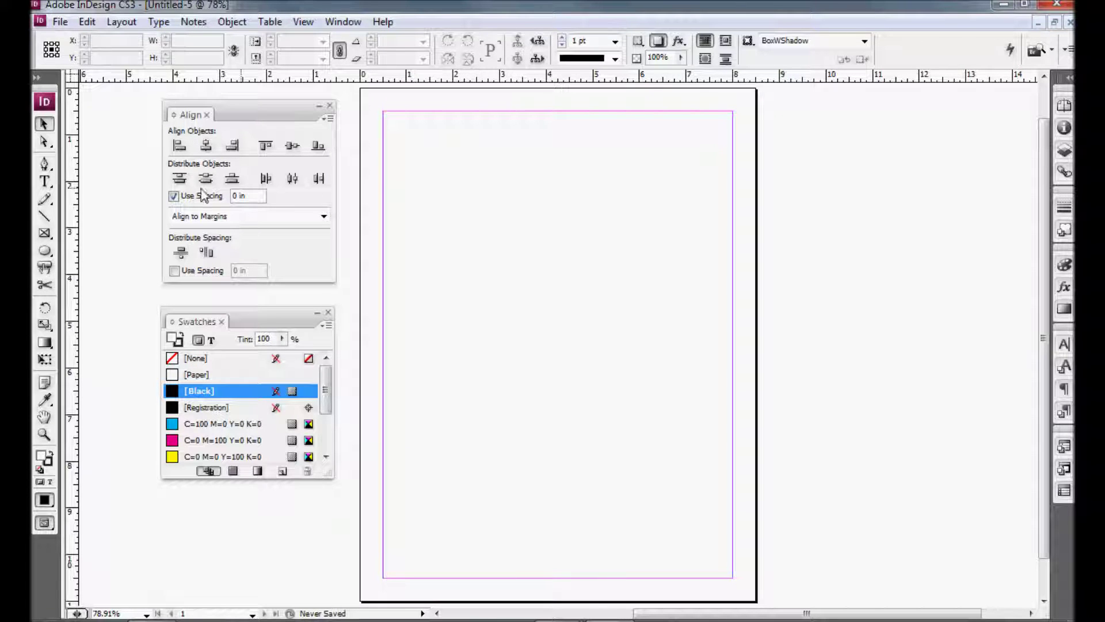
{"action": "left_click", "coordinate": [45, 232]}
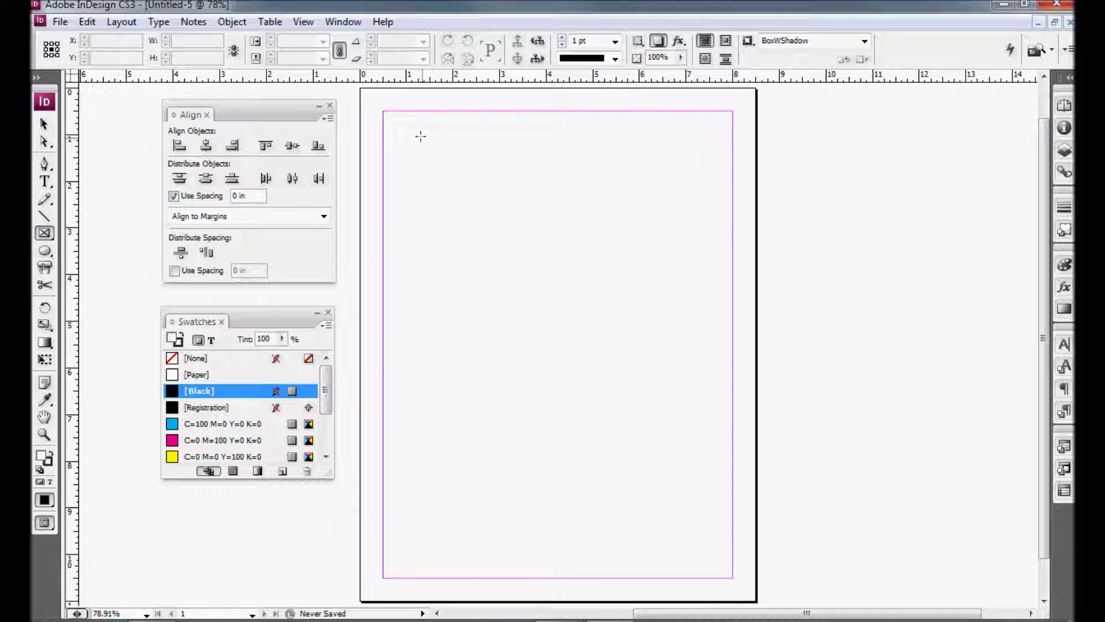
{"action": "left_click_drag", "start_coordinate": [420, 135], "coordinate": [469, 189]}
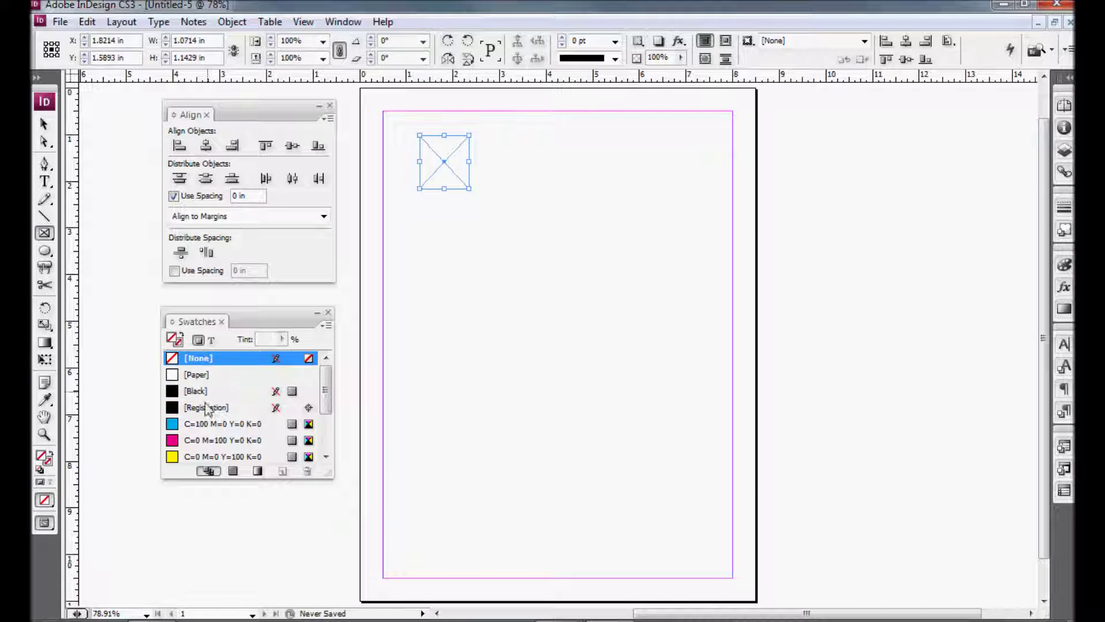
{"action": "left_click", "coordinate": [225, 424]}
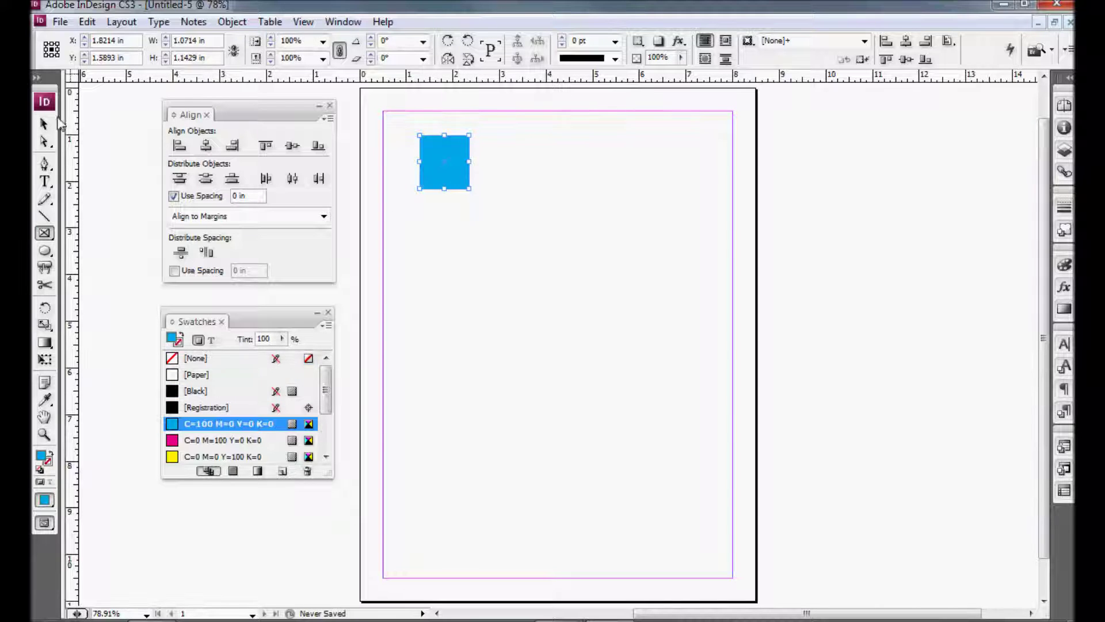
Step: Alt-drag copies of the cyan square down the left margin and stretch the bottom one taller
{"action": "left_click", "coordinate": [44, 123]}
{"action": "left_click_drag", "start_coordinate": [441, 169], "coordinate": [447, 387]}
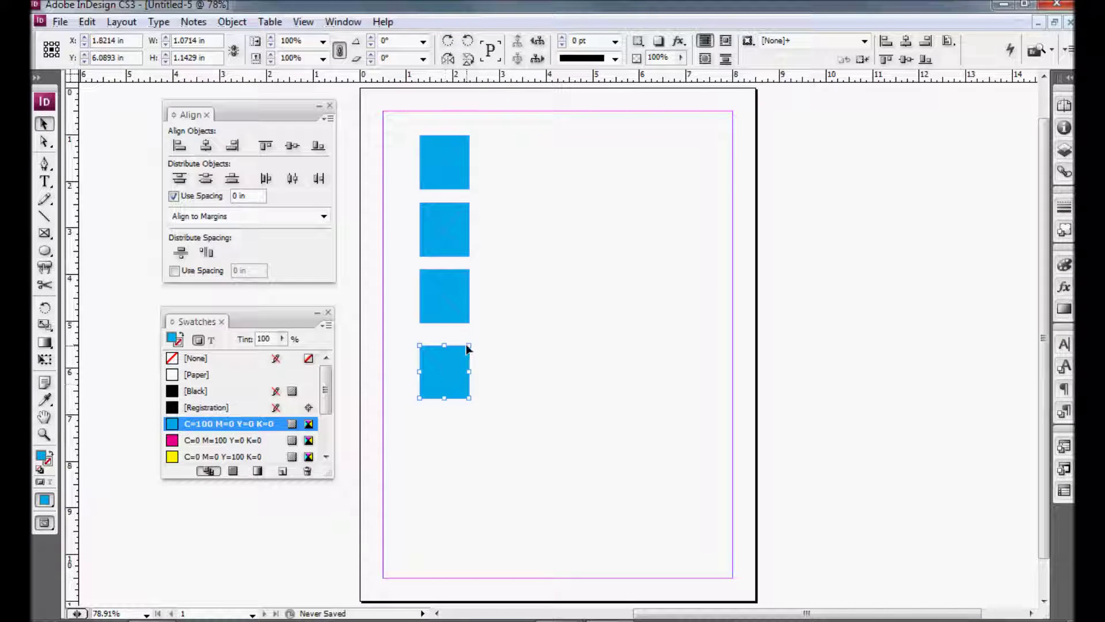
{"action": "left_click_drag", "start_coordinate": [447, 398], "coordinate": [446, 422]}
{"action": "left_click", "coordinate": [548, 348]}
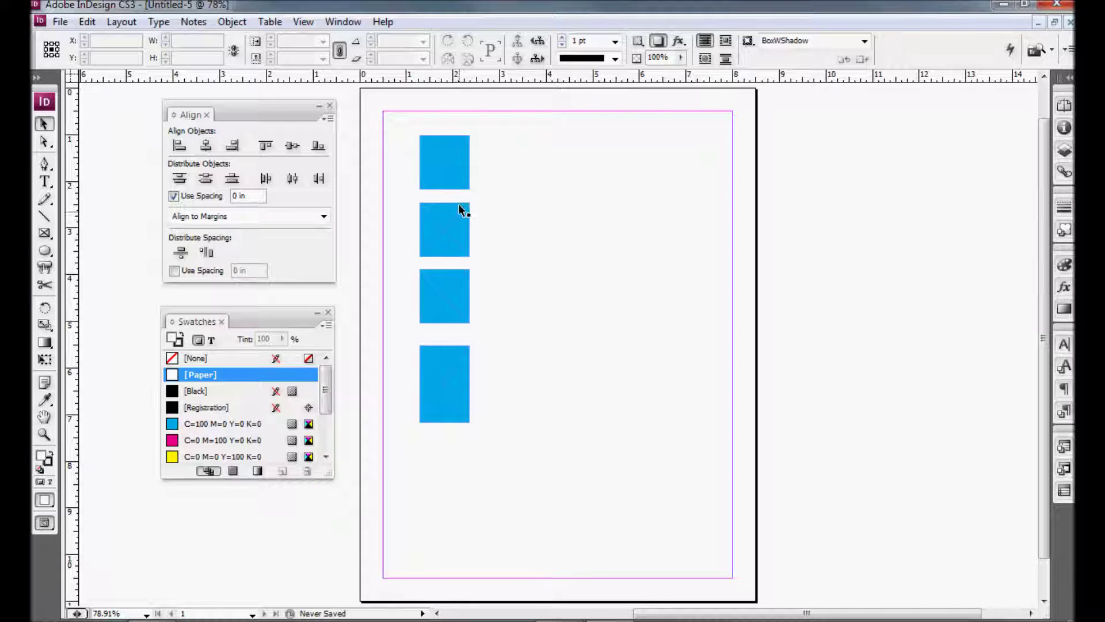
Step: Distribute the four cyan squares vertically so they span the top to bottom margins
{"action": "left_click_drag", "start_coordinate": [499, 168], "coordinate": [458, 372]}
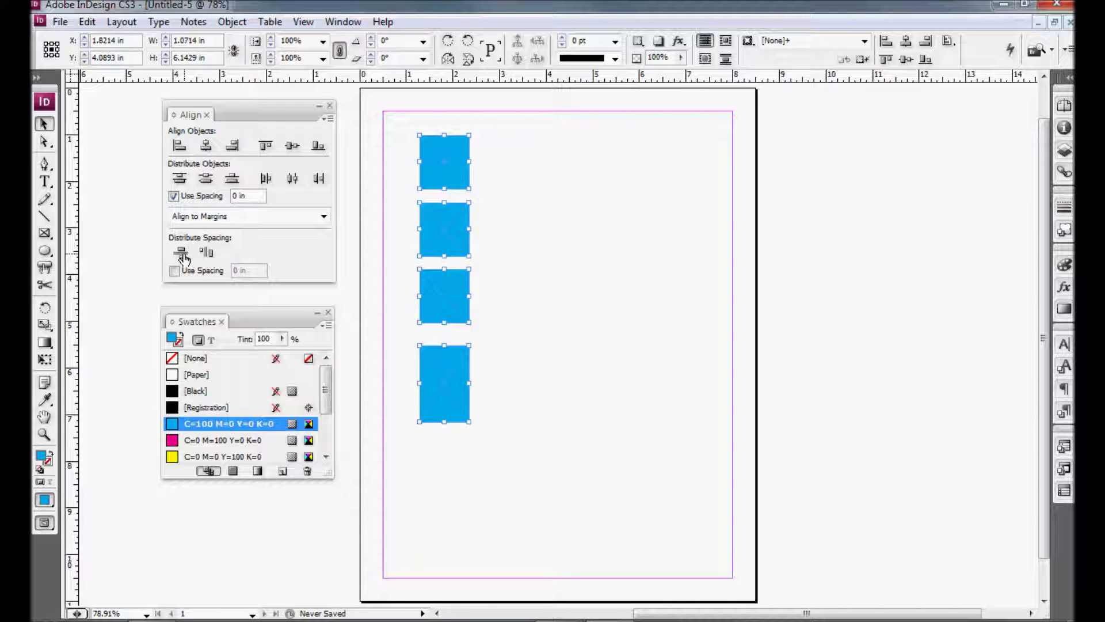
{"action": "left_click", "coordinate": [181, 253]}
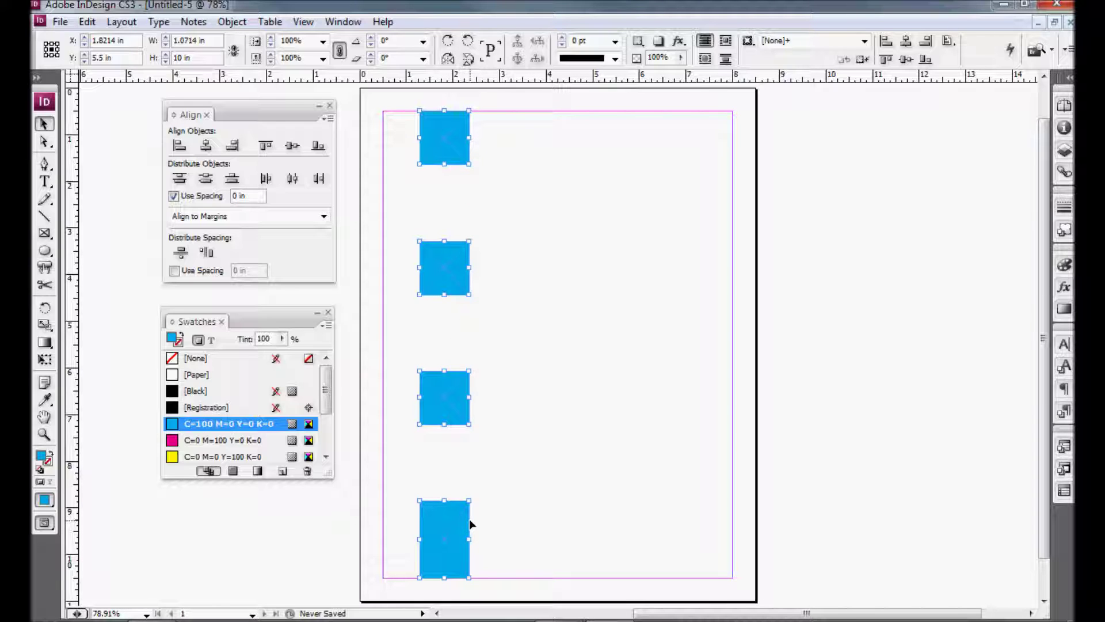
{"action": "left_click", "coordinate": [531, 362]}
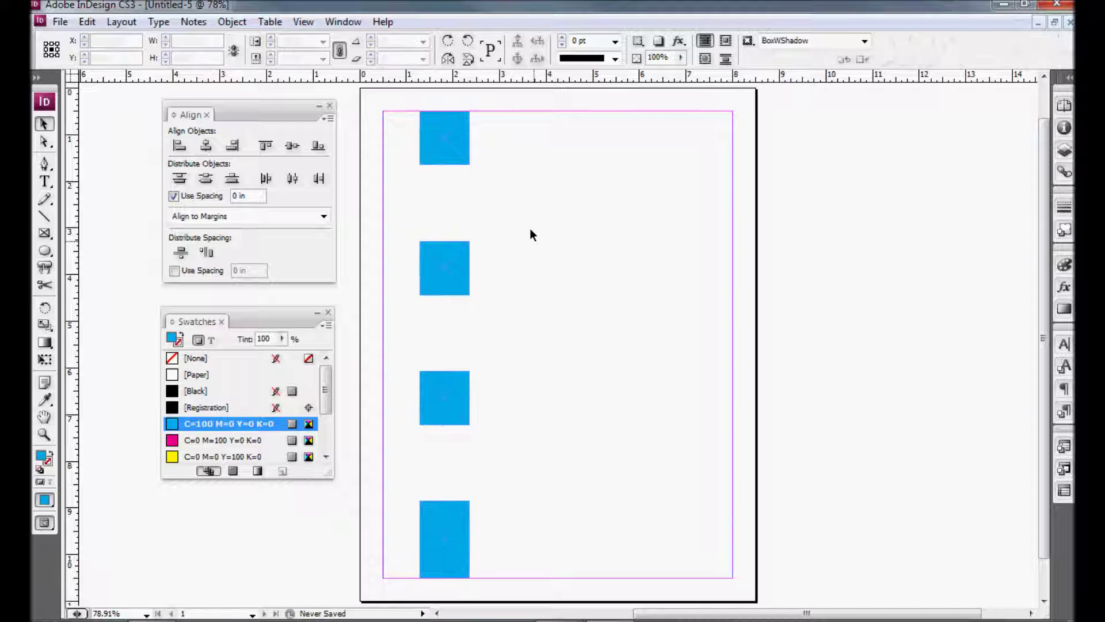
Step: Draw a text frame right of the top square and fill it with placeholder text
{"action": "left_click", "coordinate": [45, 182]}
{"action": "left_click_drag", "start_coordinate": [530, 143], "coordinate": [629, 220]}
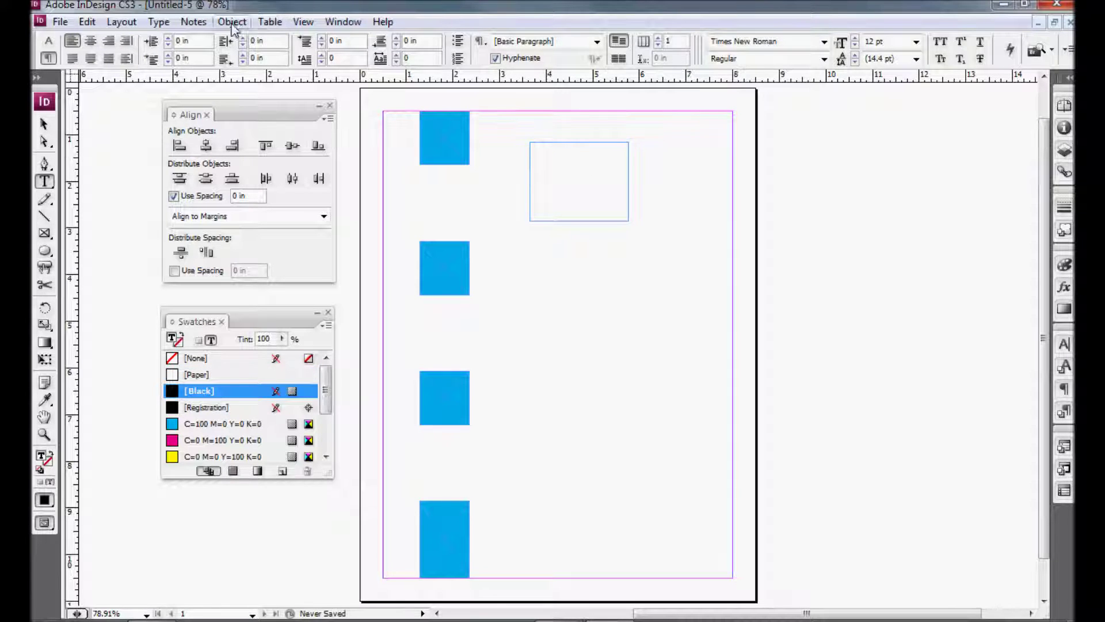
{"action": "left_click", "coordinate": [159, 22]}
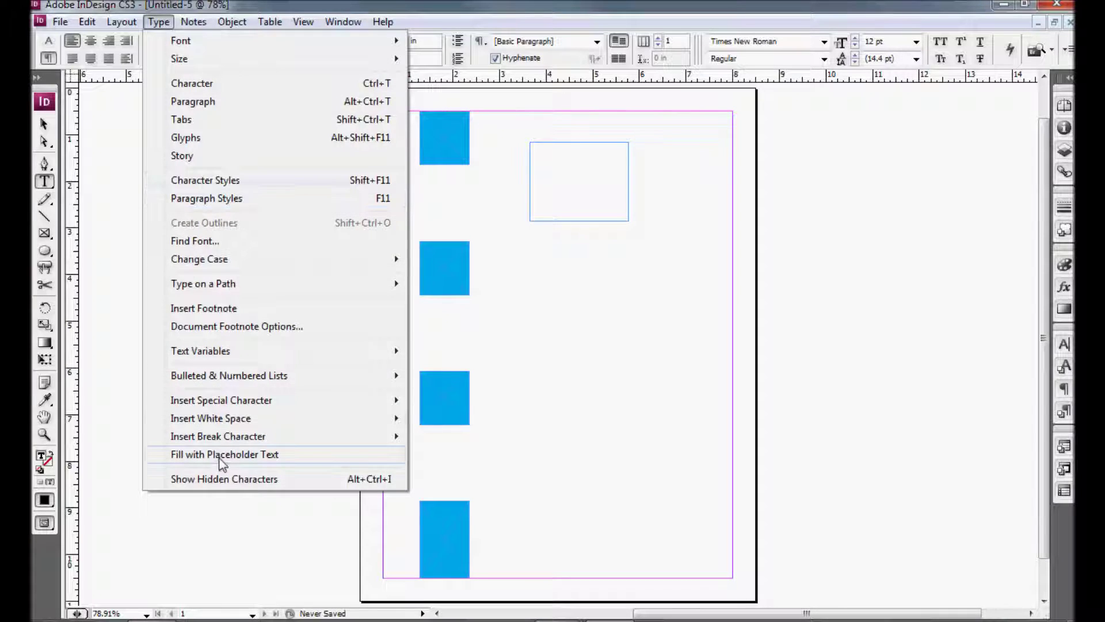
{"action": "left_click", "coordinate": [223, 455]}
Step: Reposition the text frame and Alt-drag copies of it down the page
{"action": "left_click", "coordinate": [44, 123]}
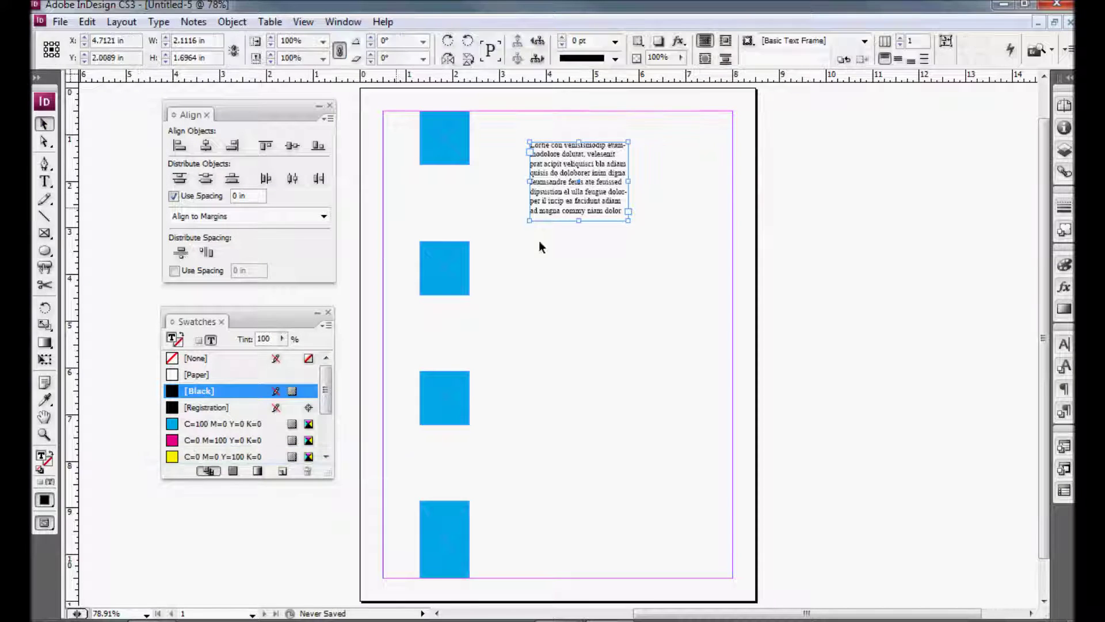
{"action": "left_click_drag", "start_coordinate": [616, 187], "coordinate": [639, 199]}
{"action": "left_click_drag", "start_coordinate": [634, 207], "coordinate": [625, 507]}
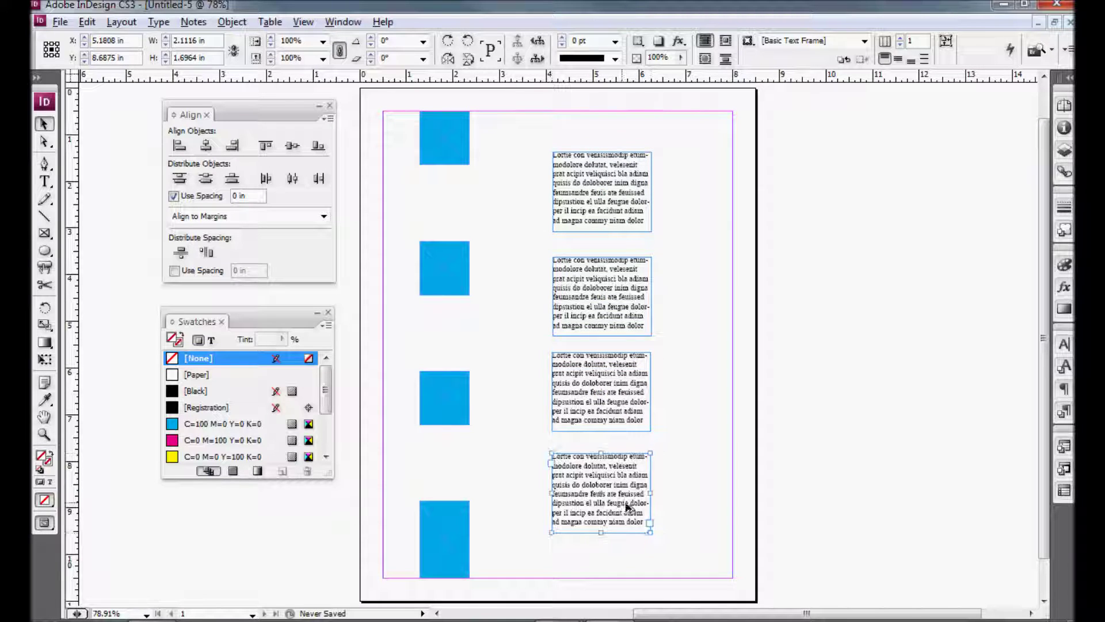
Step: Make the second text frame taller, then distribute all four text frames evenly between margins
{"action": "left_click", "coordinate": [608, 290]}
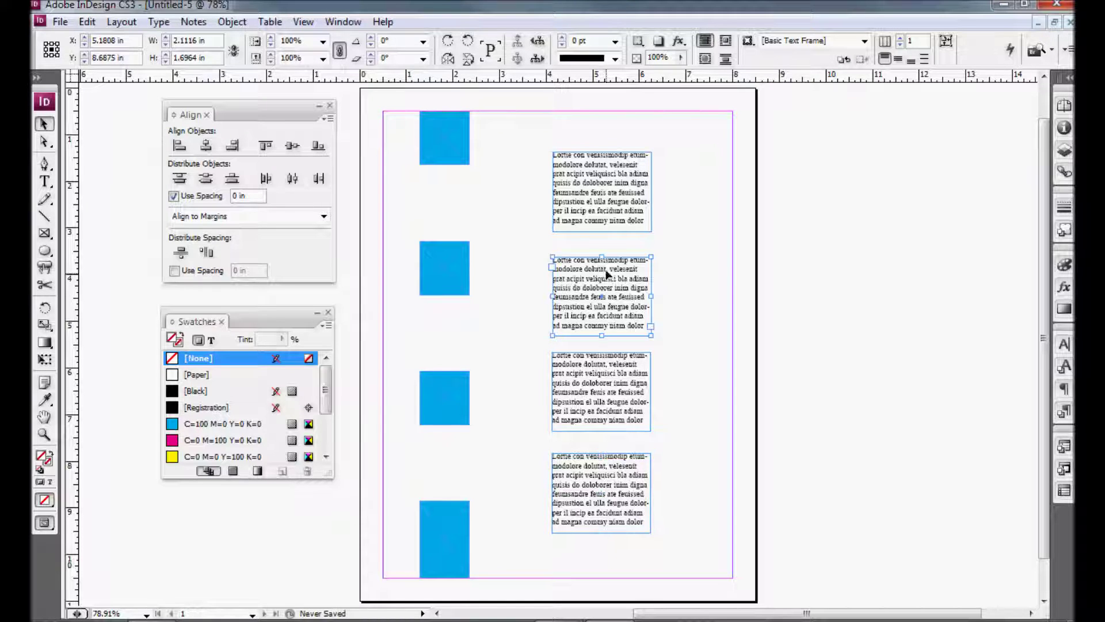
{"action": "left_click_drag", "start_coordinate": [602, 257], "coordinate": [605, 240]}
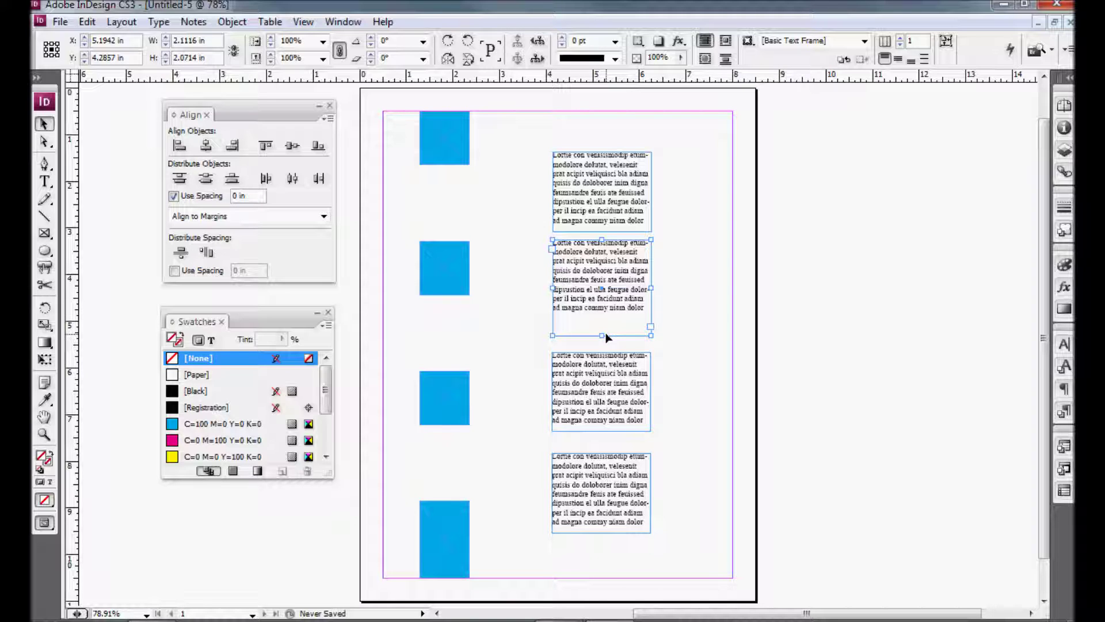
{"action": "left_click_drag", "start_coordinate": [678, 193], "coordinate": [630, 494]}
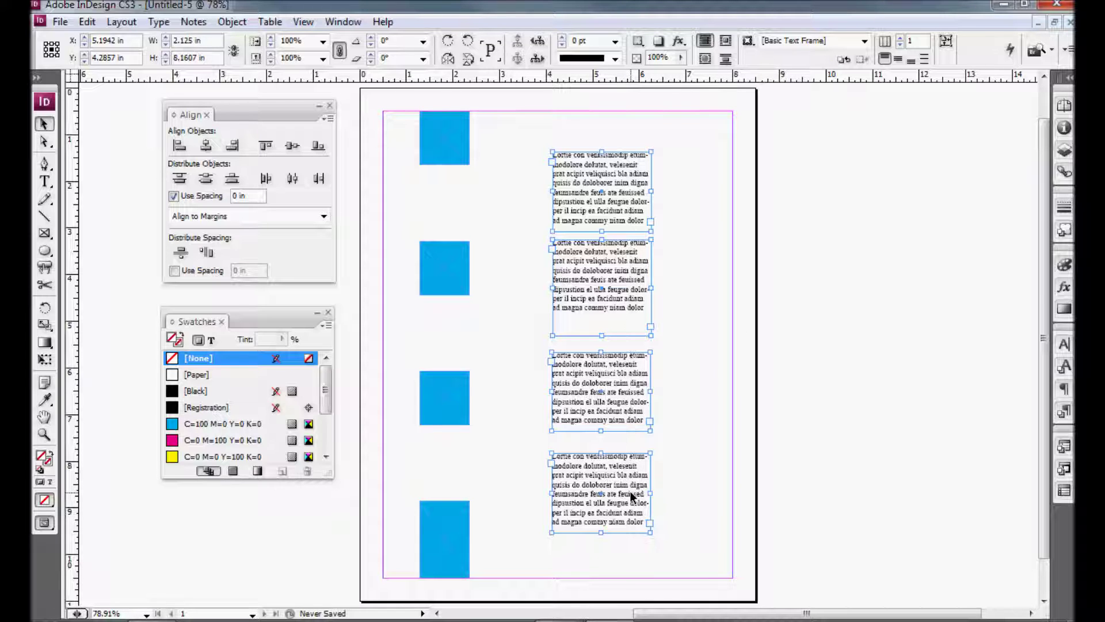
{"action": "left_click", "coordinate": [182, 255]}
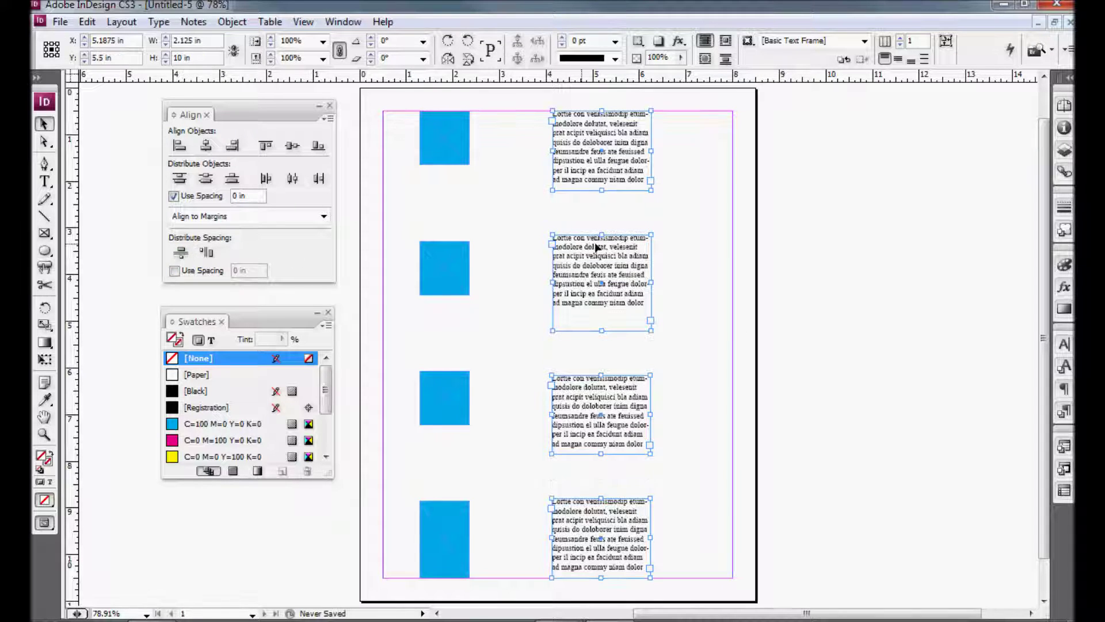
Step: Deselect and toggle Preview mode with W to check the layout, then return to Normal view
{"action": "left_click", "coordinate": [677, 239]}
{"action": "key", "text": "w"}
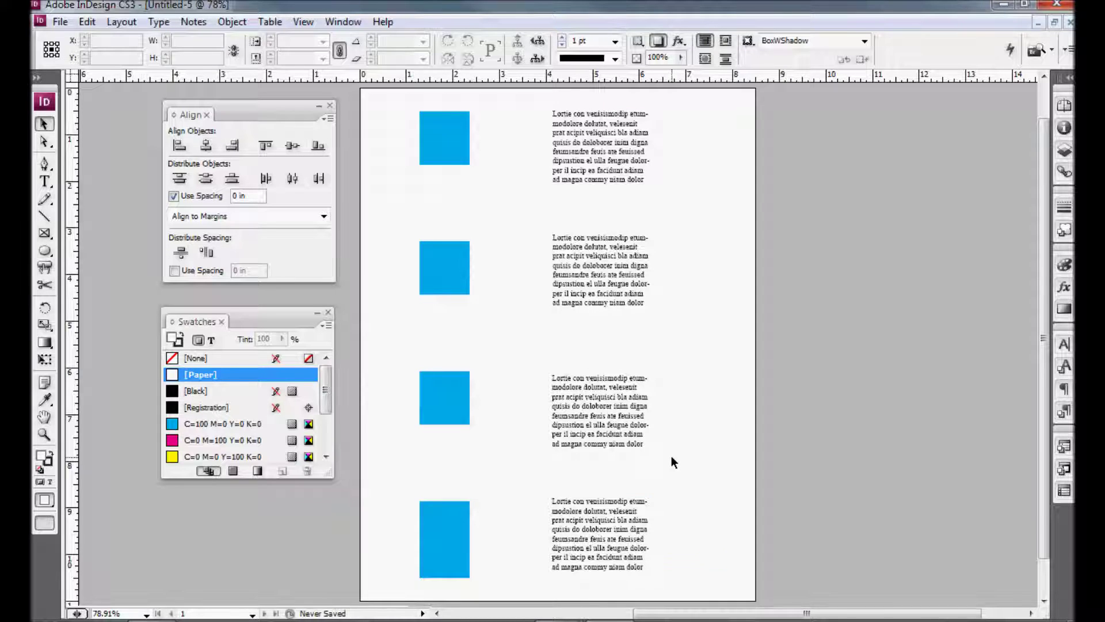
{"action": "key", "text": "w"}
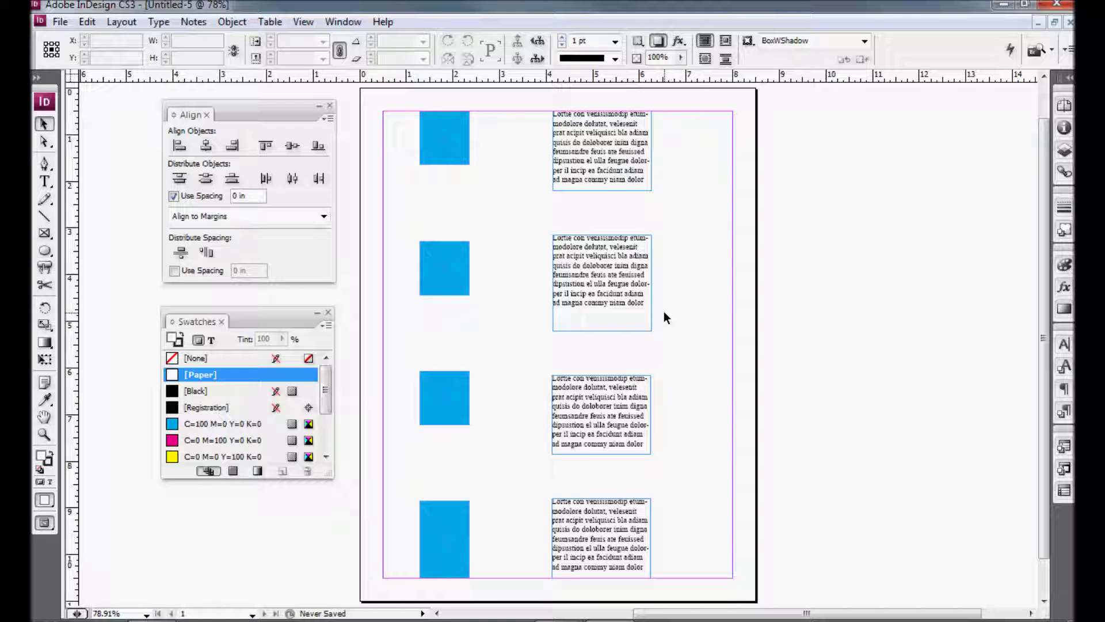
Step: Apply Object > Fitting > Fit Frame to Content to the second placeholder-text frame
{"action": "left_click", "coordinate": [579, 279]}
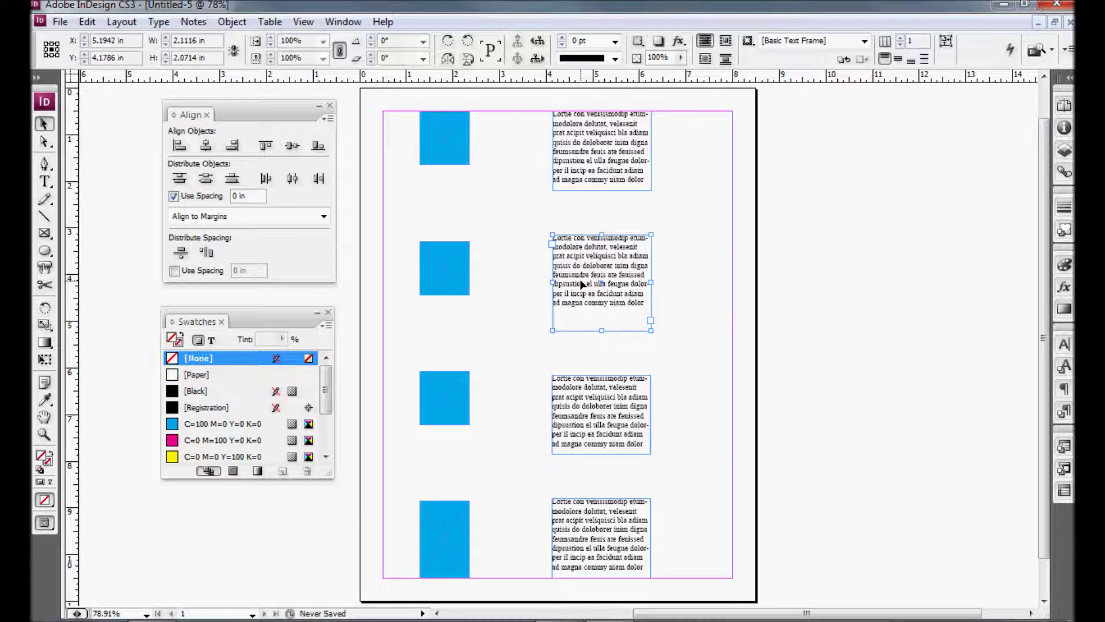
{"action": "left_click", "coordinate": [232, 23]}
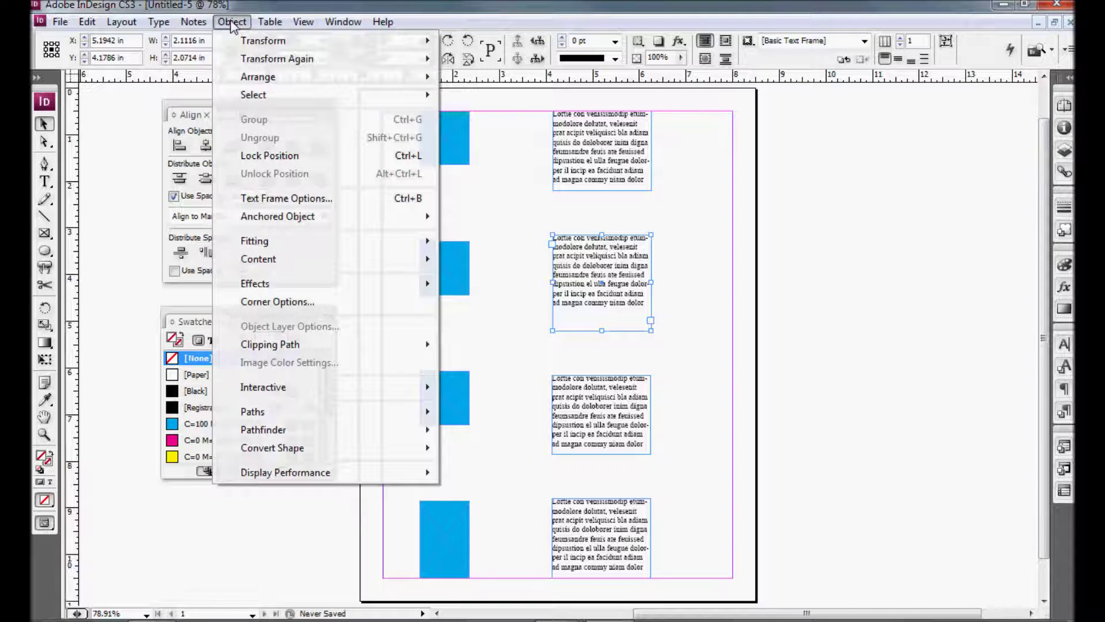
{"action": "mouse_move", "coordinate": [265, 242]}
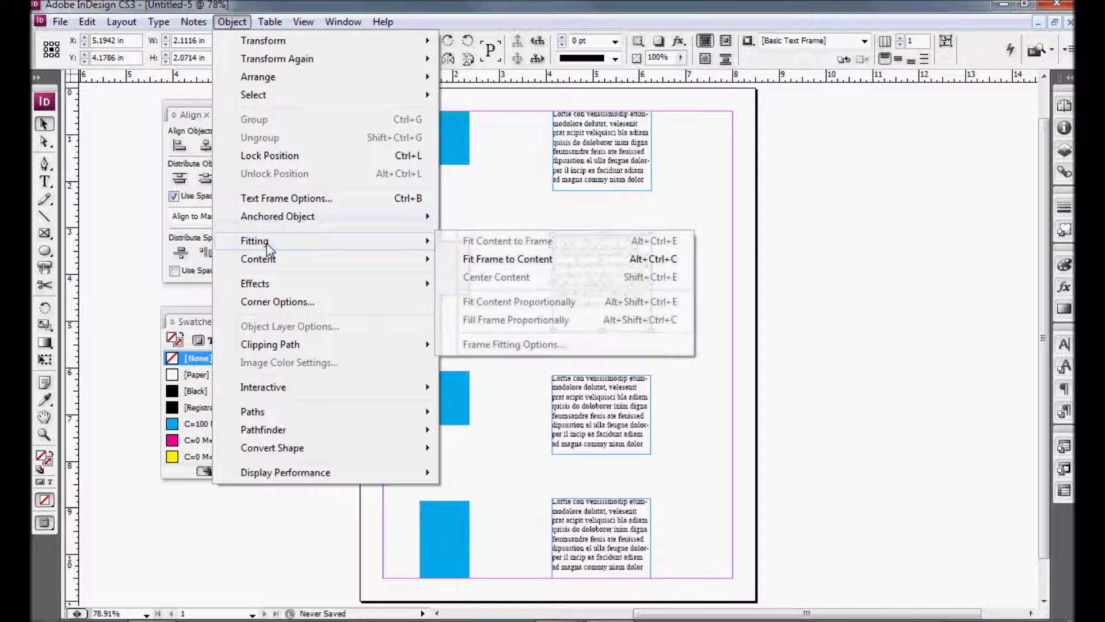
{"action": "left_click", "coordinate": [552, 259]}
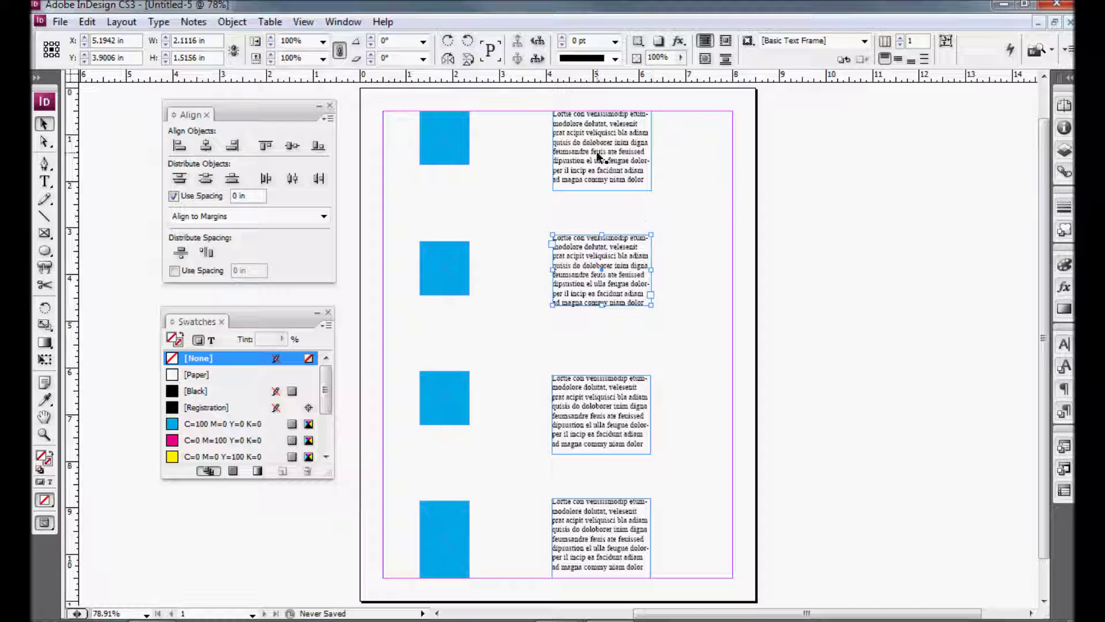
{"action": "left_click", "coordinate": [601, 172]}
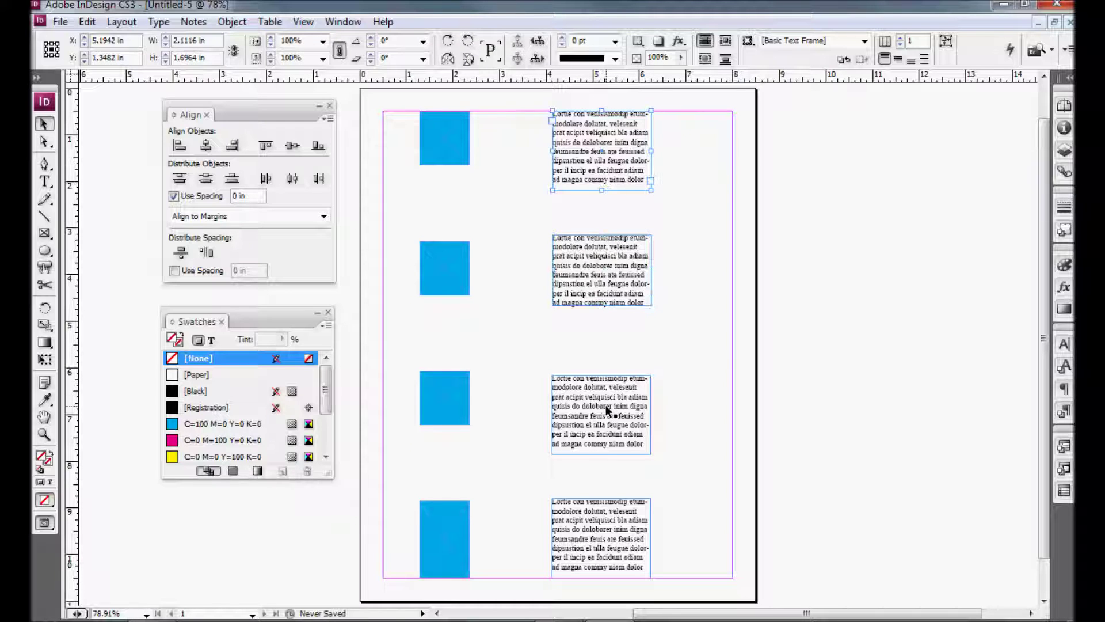
Step: Select the top, third and bottom text frames and apply Fit Frame to Content
{"action": "left_click", "coordinate": [606, 405]}
{"action": "left_click", "coordinate": [612, 501]}
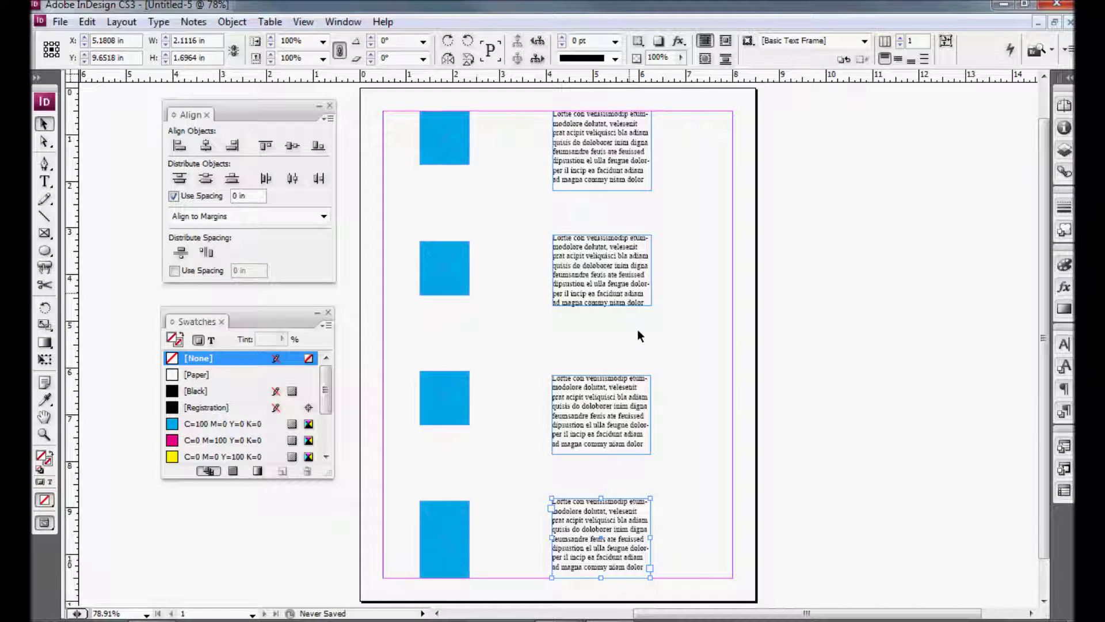
{"action": "left_click", "coordinate": [635, 426], "text": "shift"}
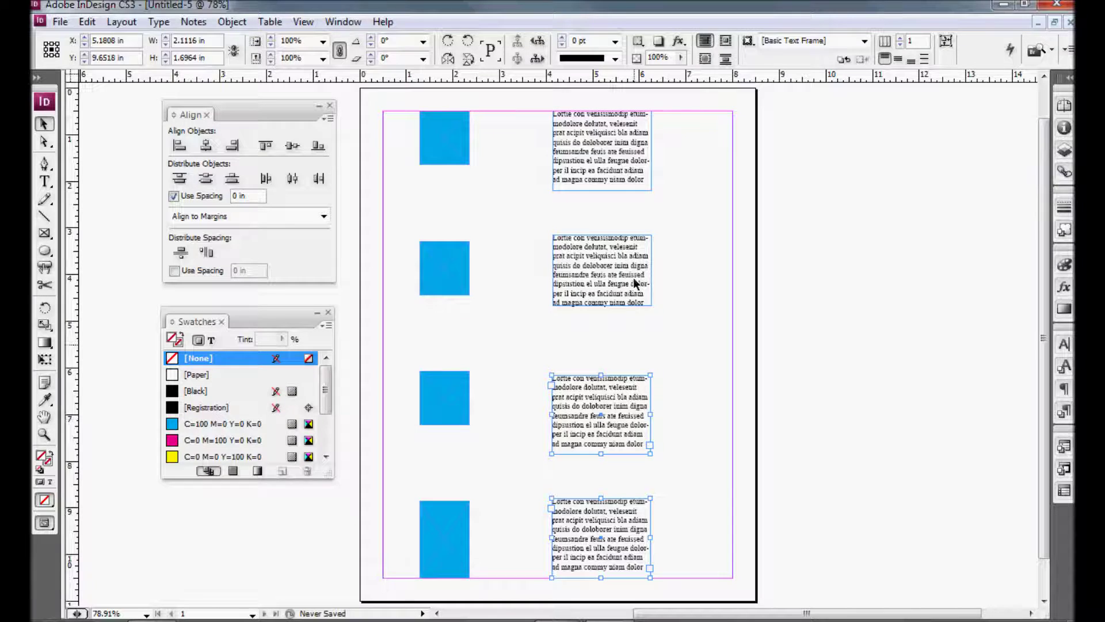
{"action": "left_click", "coordinate": [633, 181], "text": "shift"}
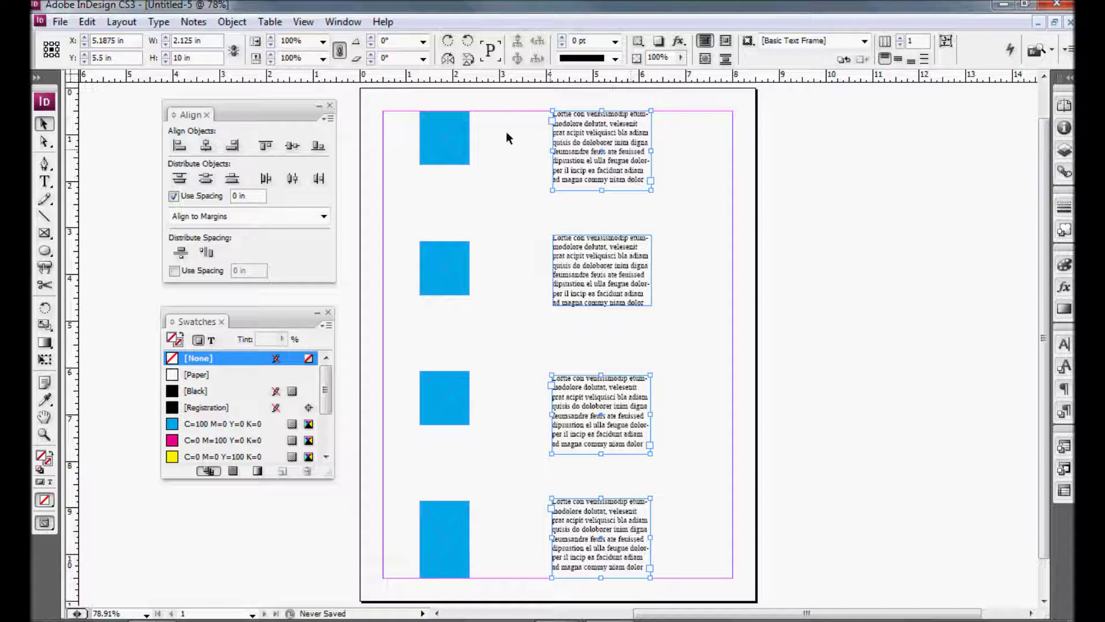
{"action": "left_click", "coordinate": [233, 23]}
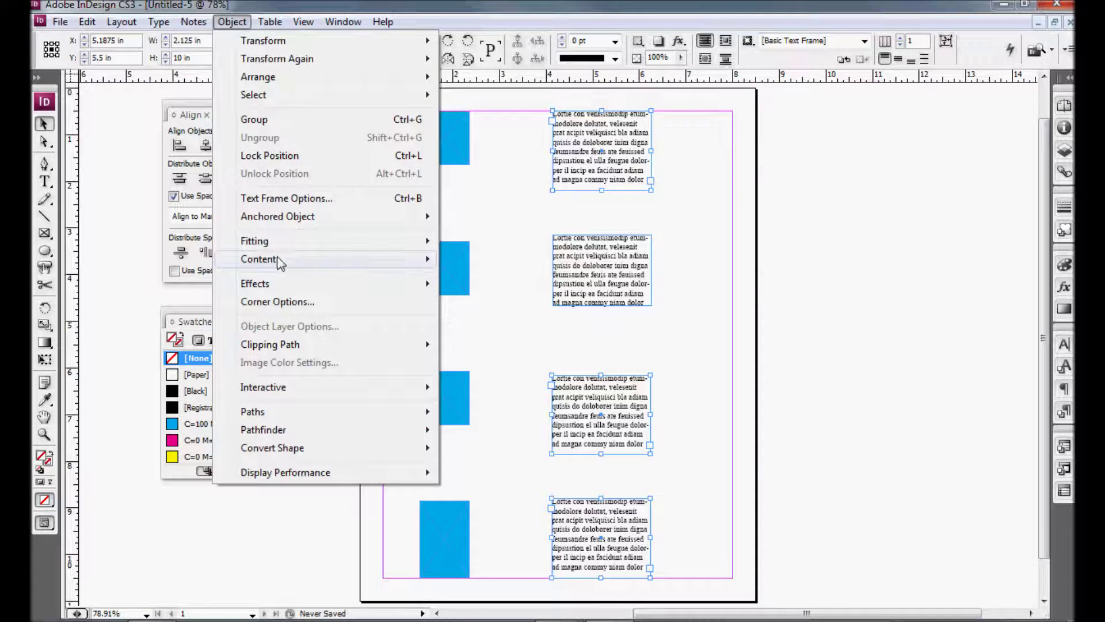
{"action": "mouse_move", "coordinate": [284, 243]}
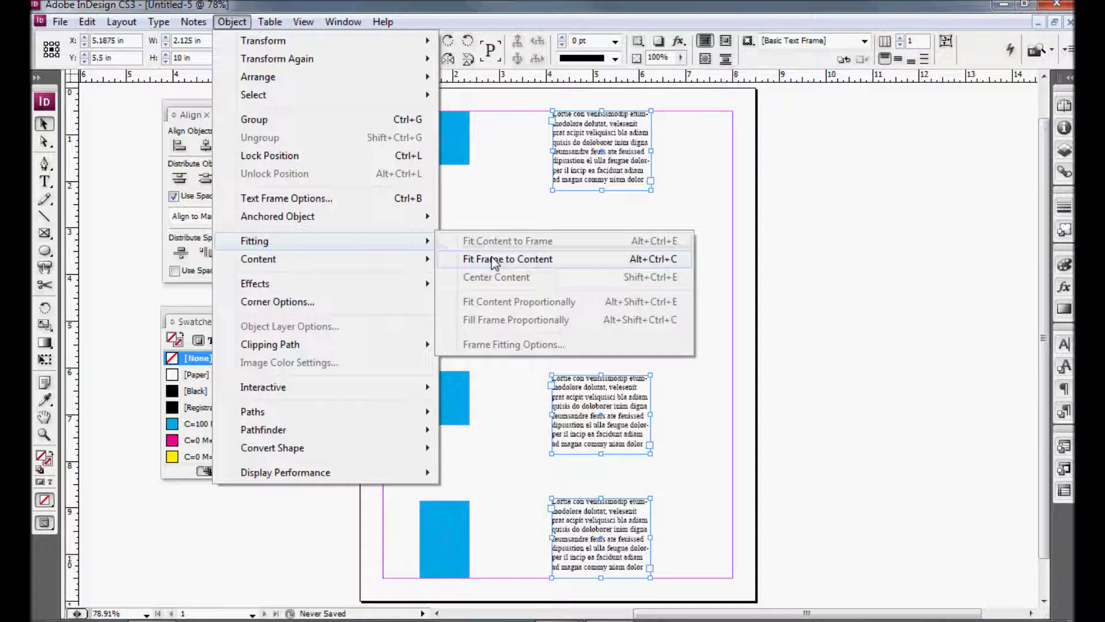
{"action": "left_click", "coordinate": [492, 258]}
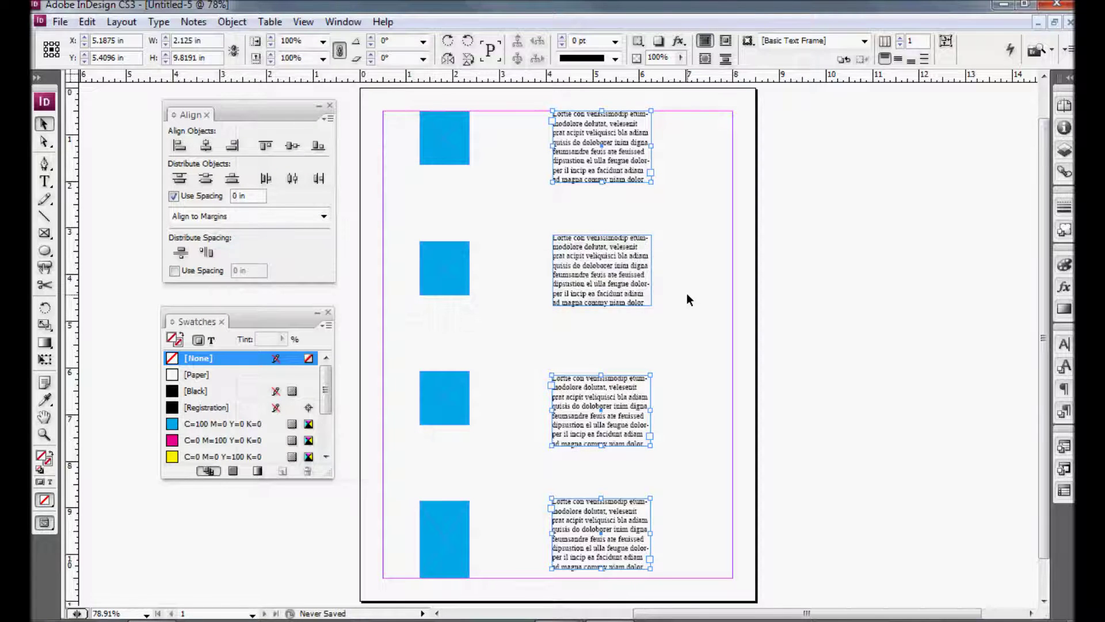
Step: Marquee-select all four text frames and distribute them evenly down the page
{"action": "left_click", "coordinate": [686, 292]}
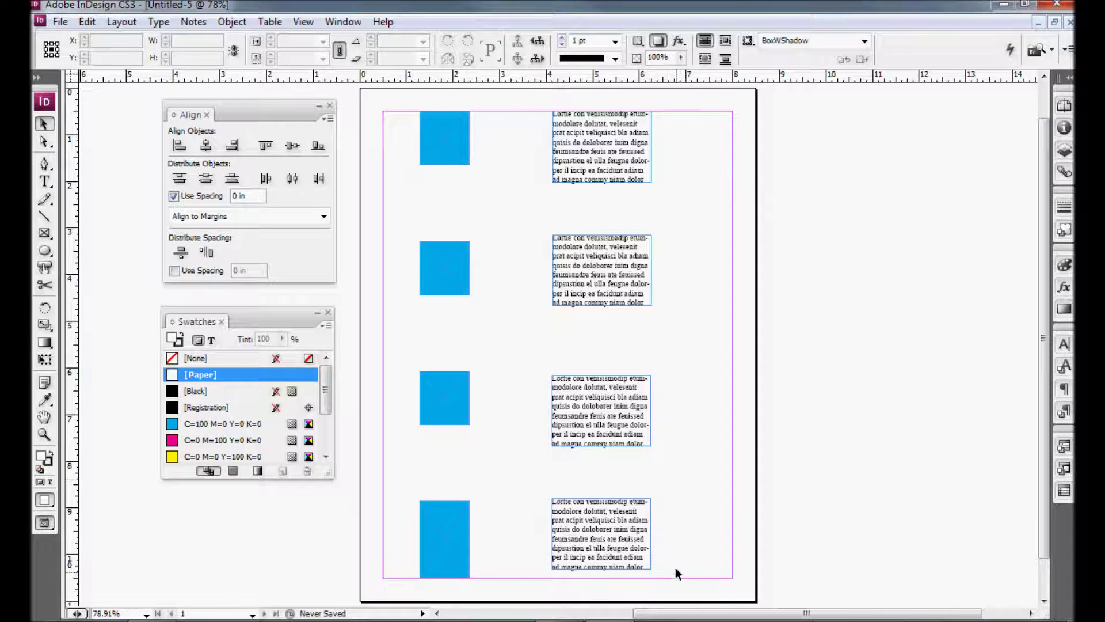
{"action": "left_click_drag", "start_coordinate": [686, 536], "coordinate": [610, 167]}
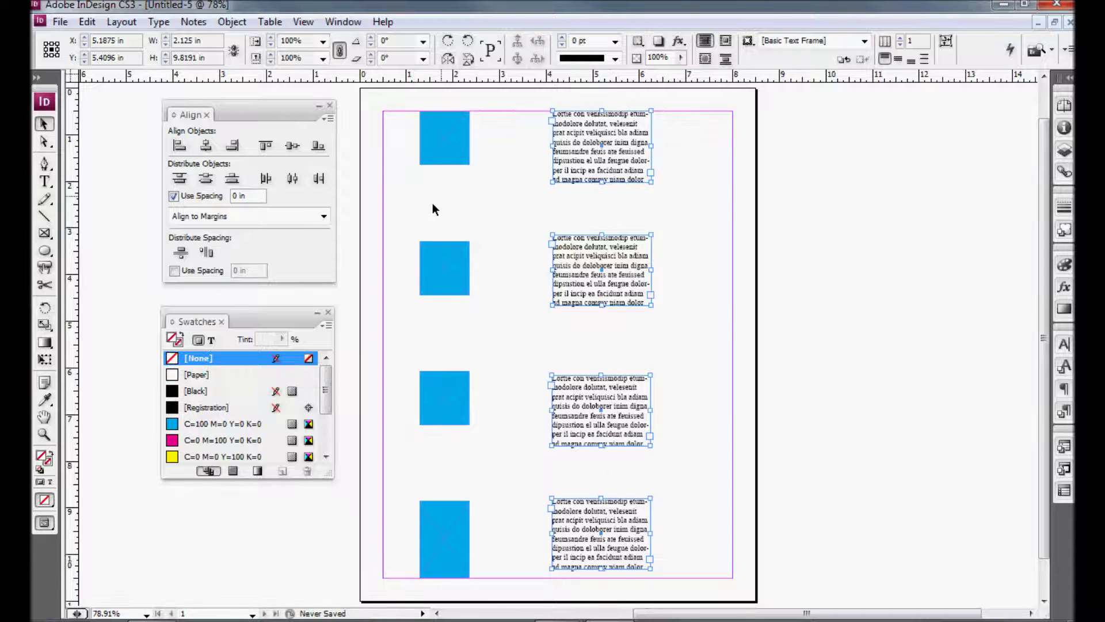
{"action": "left_click", "coordinate": [181, 252]}
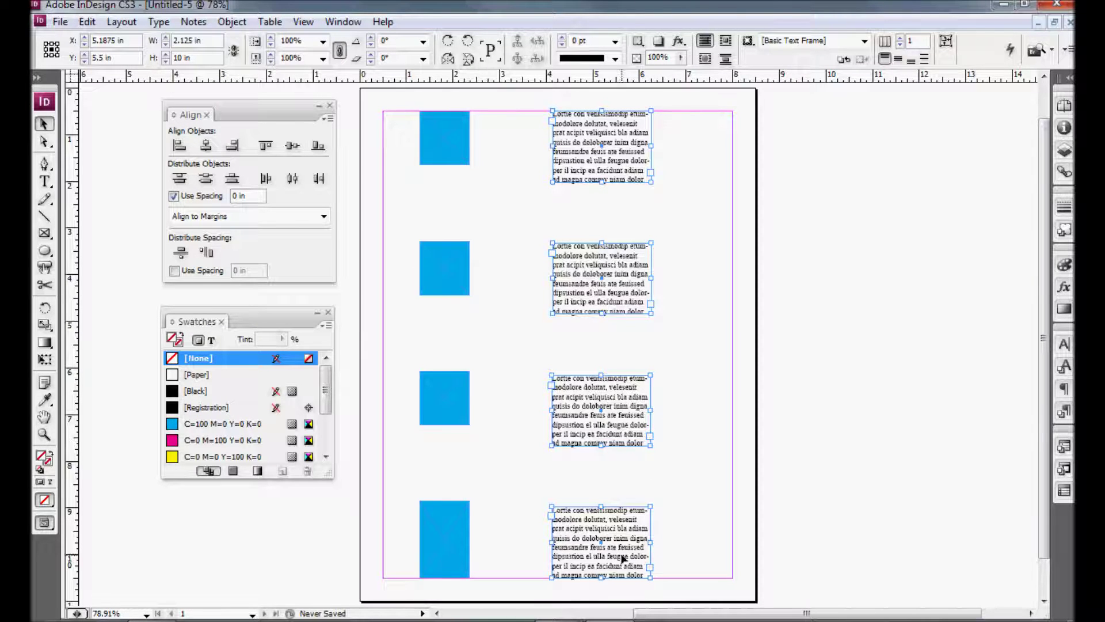
Step: Deselect the frames and switch to Preview mode to view the finished layout
{"action": "left_click", "coordinate": [700, 502]}
{"action": "key", "text": "w"}
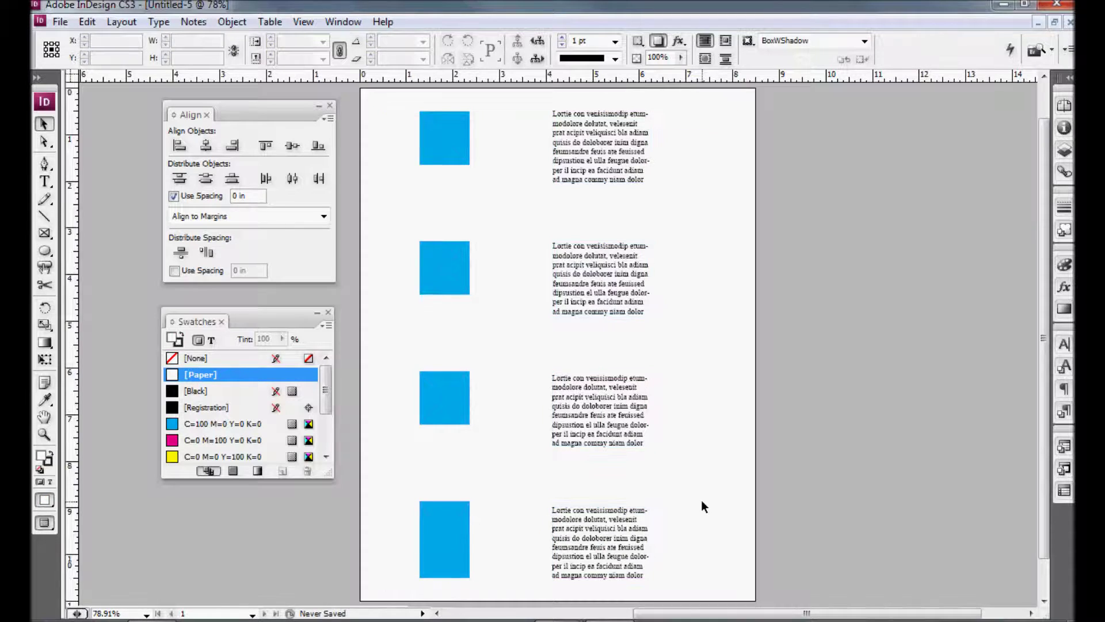